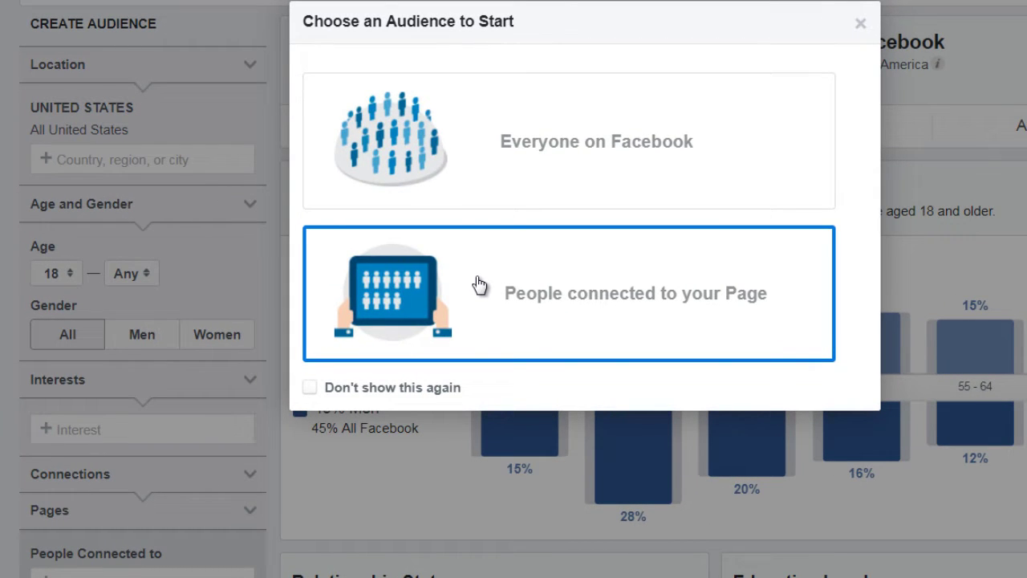
# Start a new audience from everyone on Facebook in the United States and begin adding an interest
pyautogui.click(488, 160)
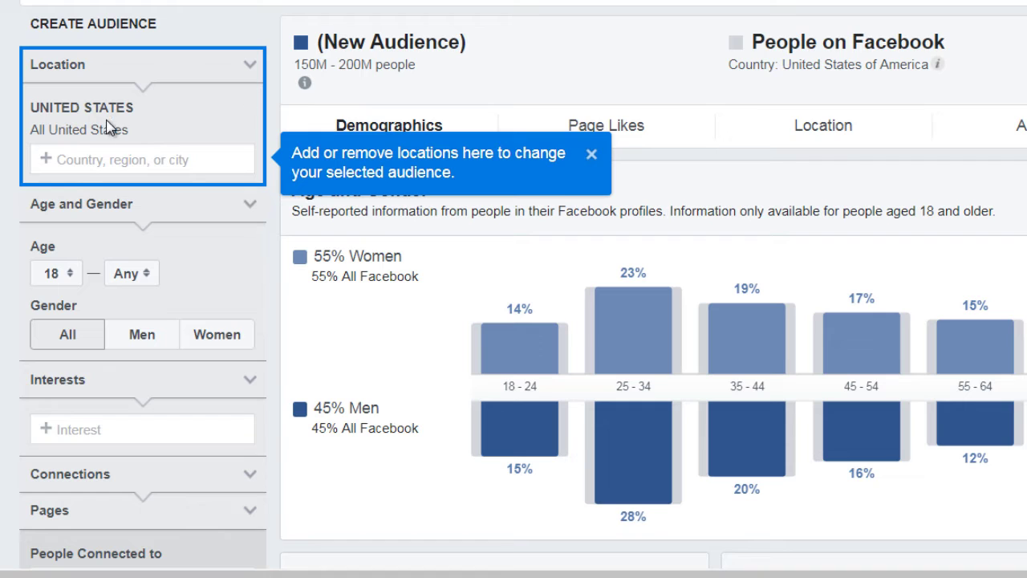
pyautogui.scroll(-1, 16, 186)
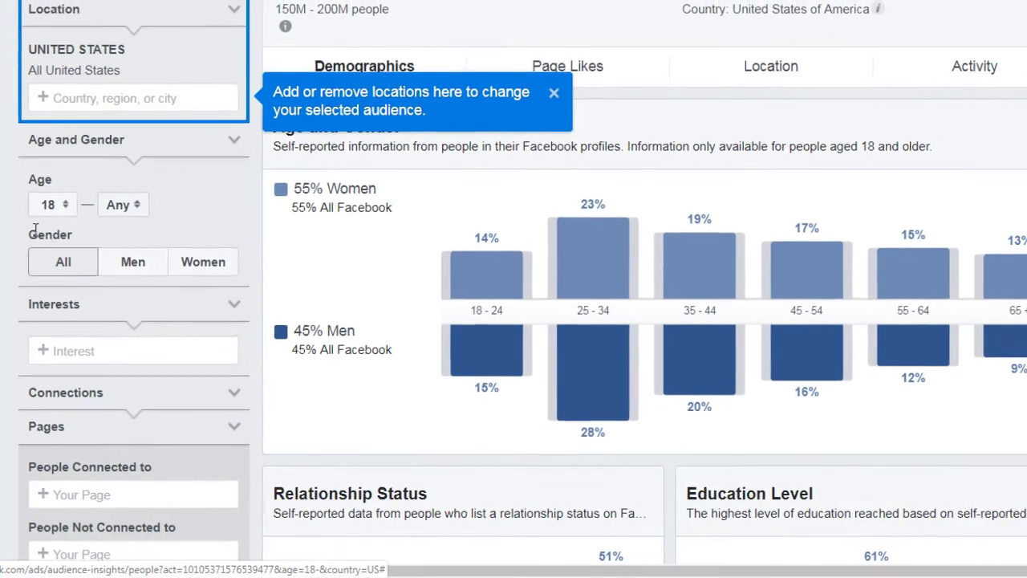
pyautogui.scroll(-2, 5, 248)
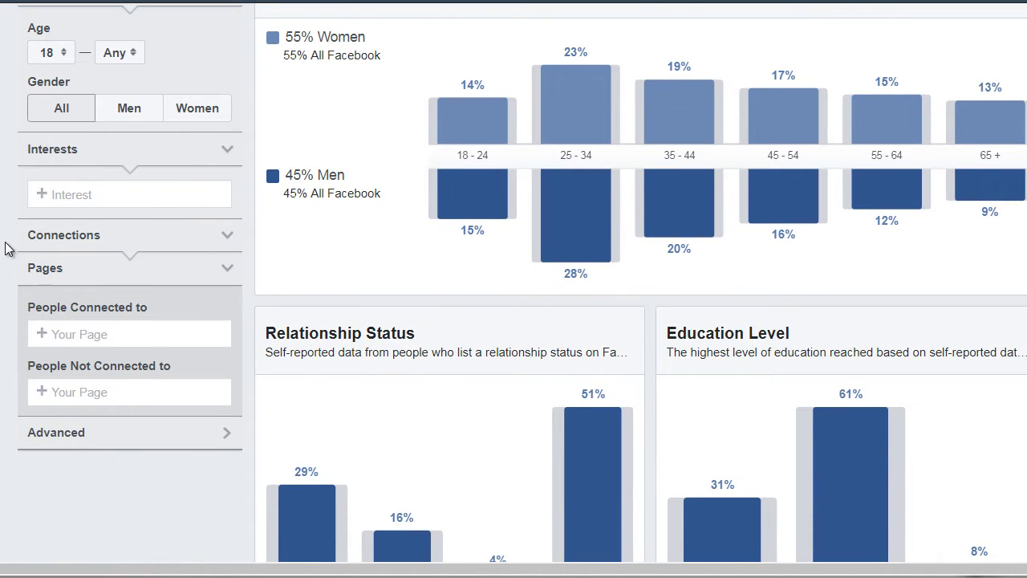
pyautogui.click(69, 194)
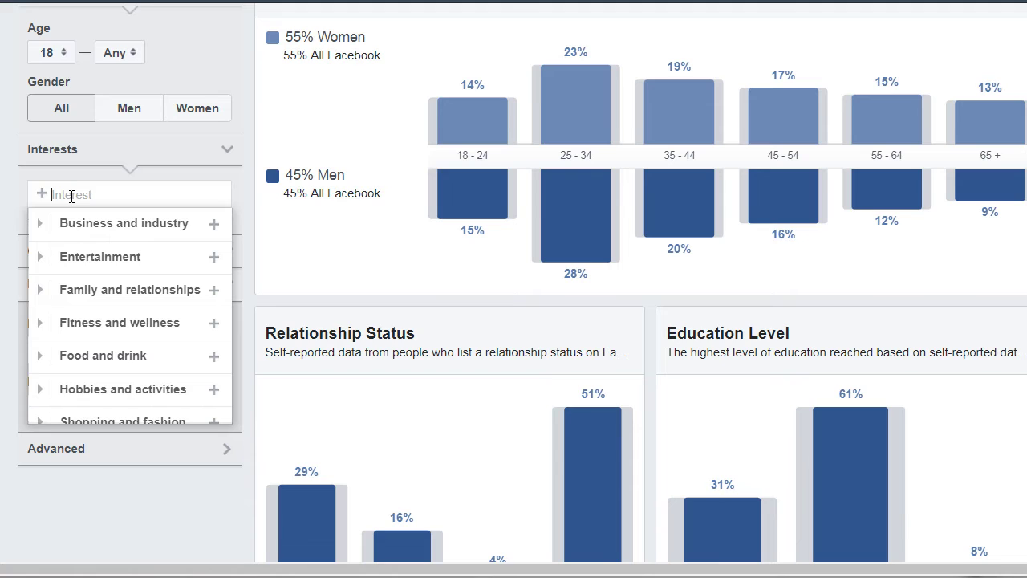
# Add Knitting as an audience interest, narrowing it to 5M–6M people, 88% women
pyautogui.write('knitt')
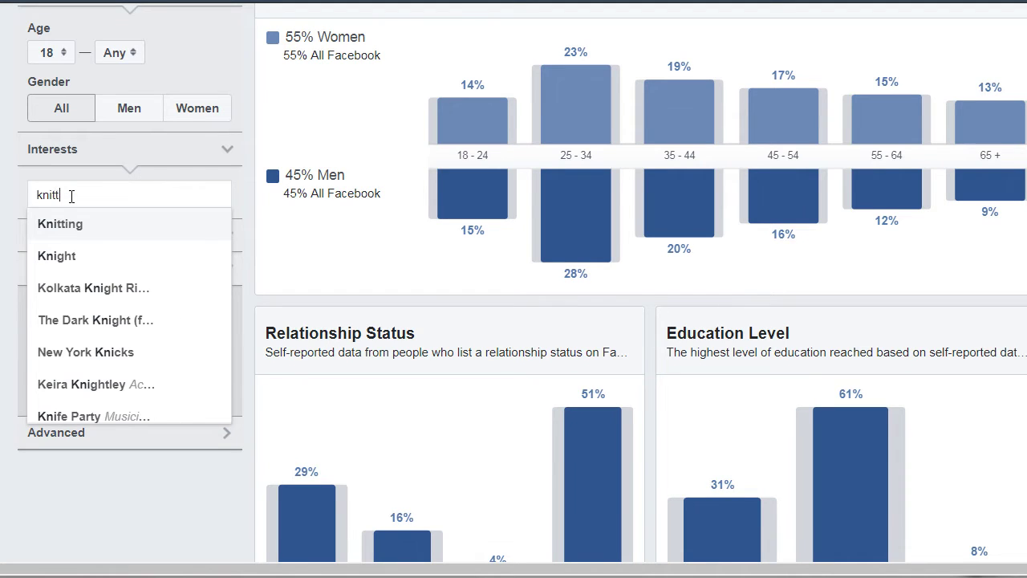
pyautogui.write('ing')
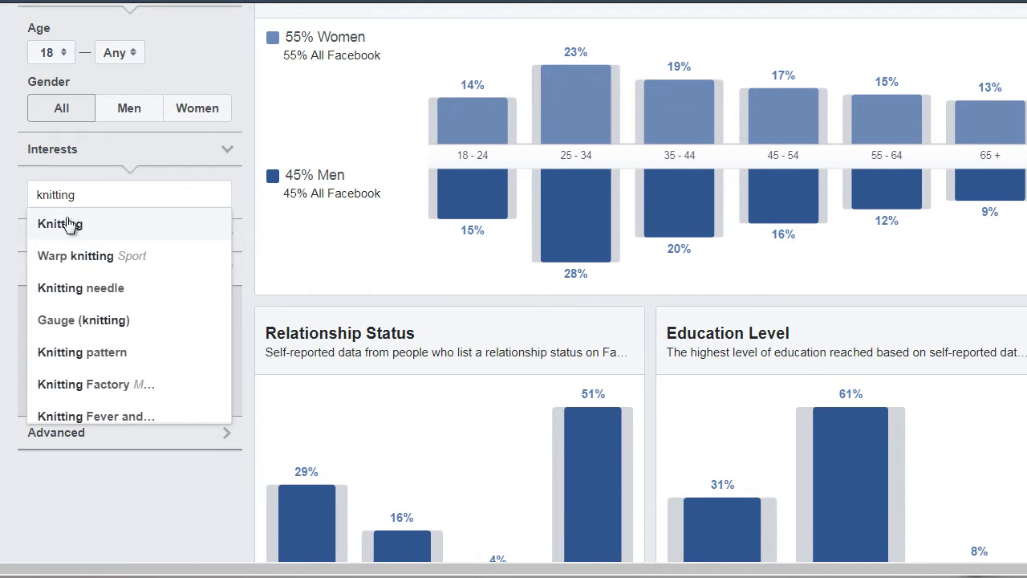
pyautogui.click(111, 229)
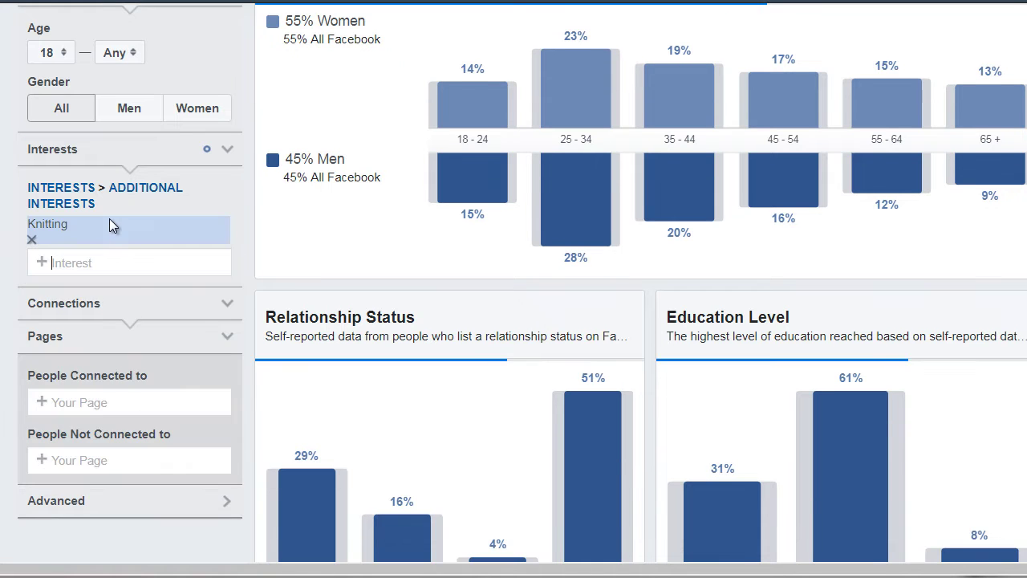
pyautogui.click(2, 237)
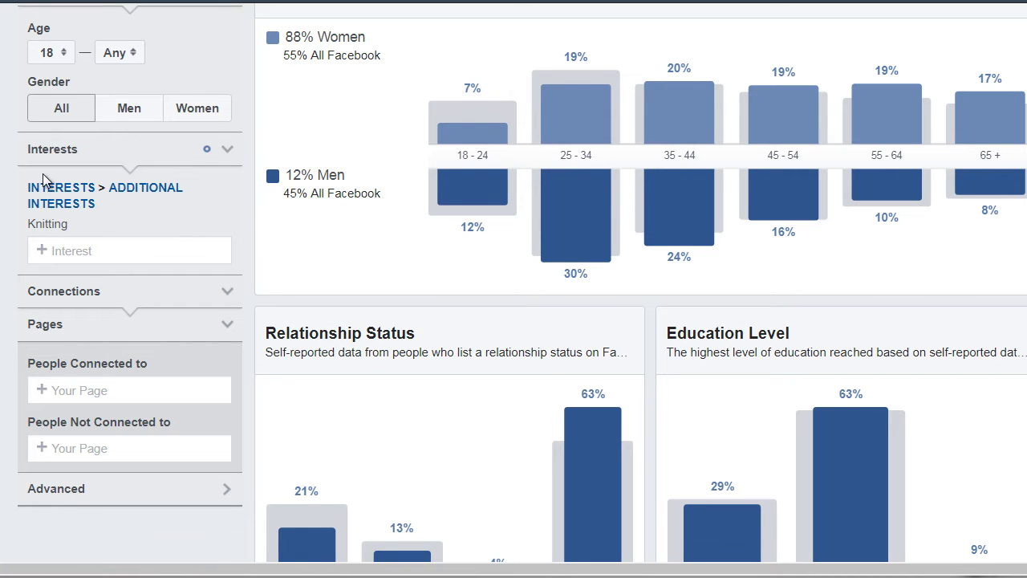
pyautogui.scroll(2, 3, 178)
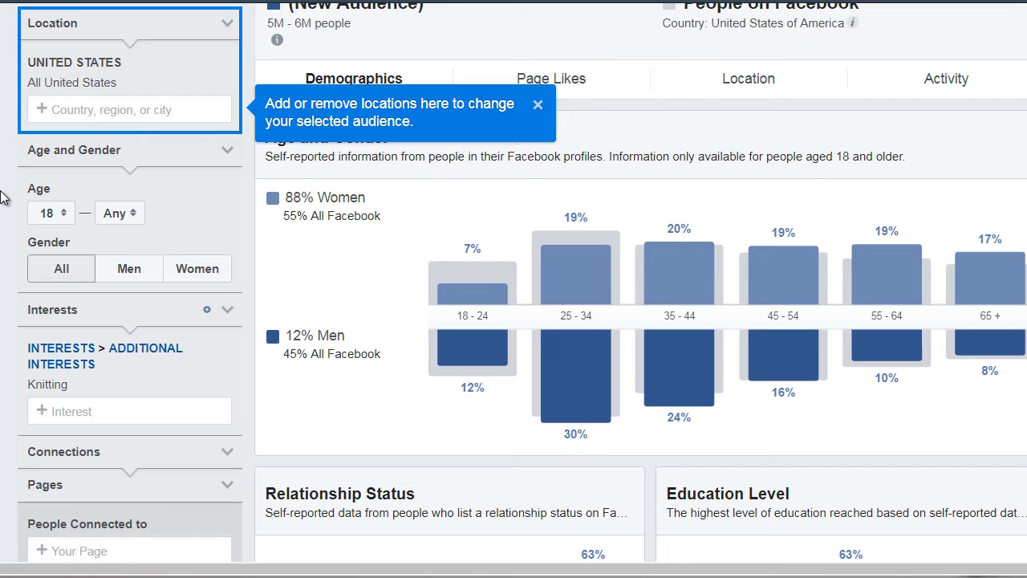
# Dismiss the blue 'Add or remove locations' tip
pyautogui.scroll(-1, 3, 197)
pyautogui.scroll(1, 3, 197)
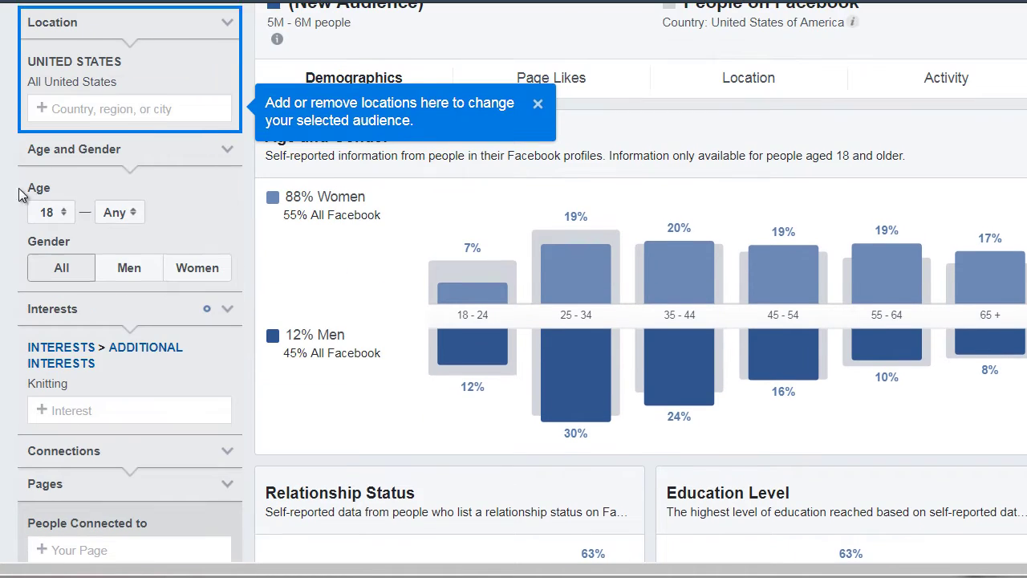
pyautogui.click(538, 104)
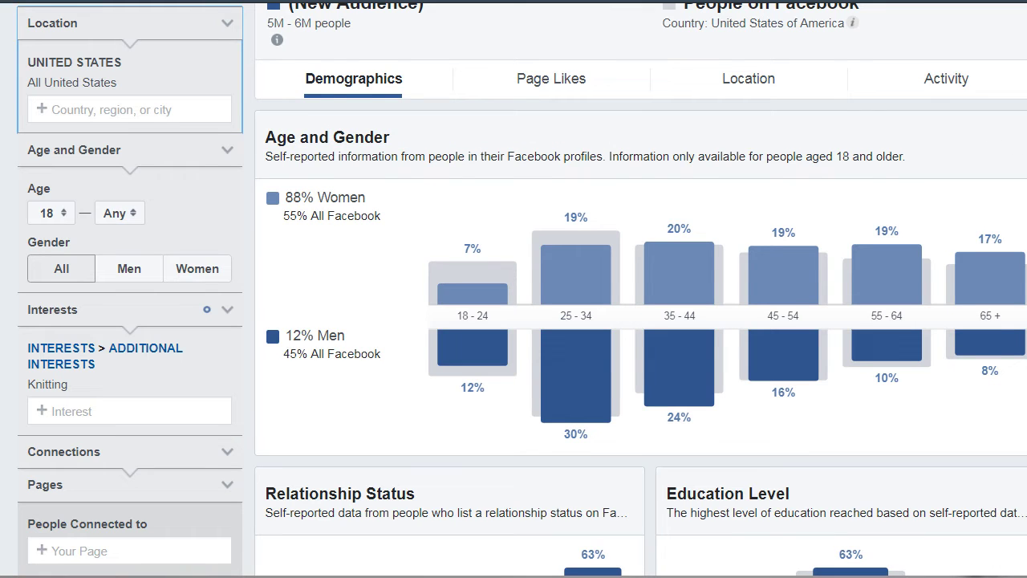
pyautogui.scroll(1, 521, 289)
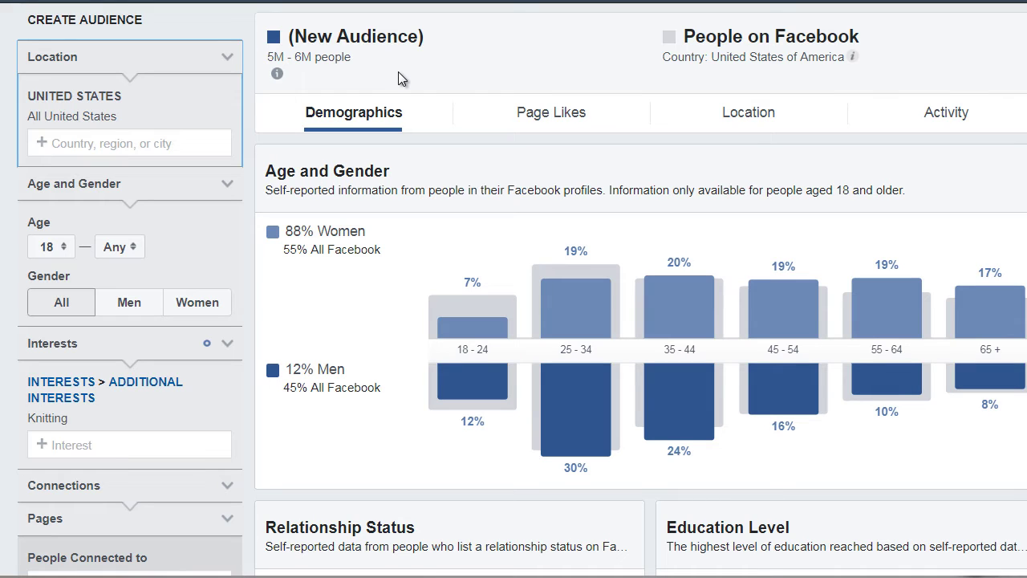
# Show the Knitting audience's Demographics tab with its age and gender charts
pyautogui.moveTo(88, 119)
pyautogui.click(333, 118)
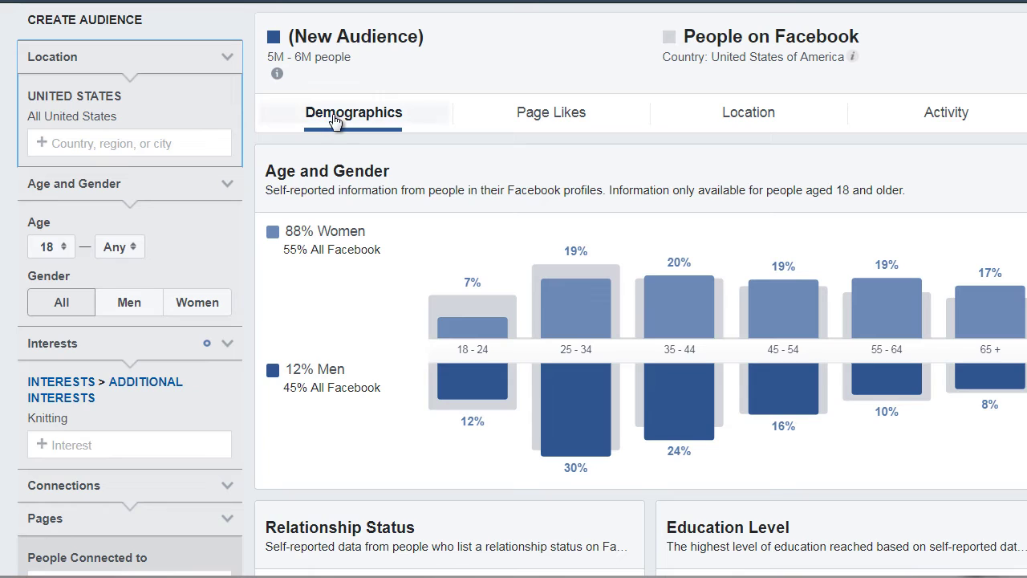
pyautogui.scroll(-1, 352, 207)
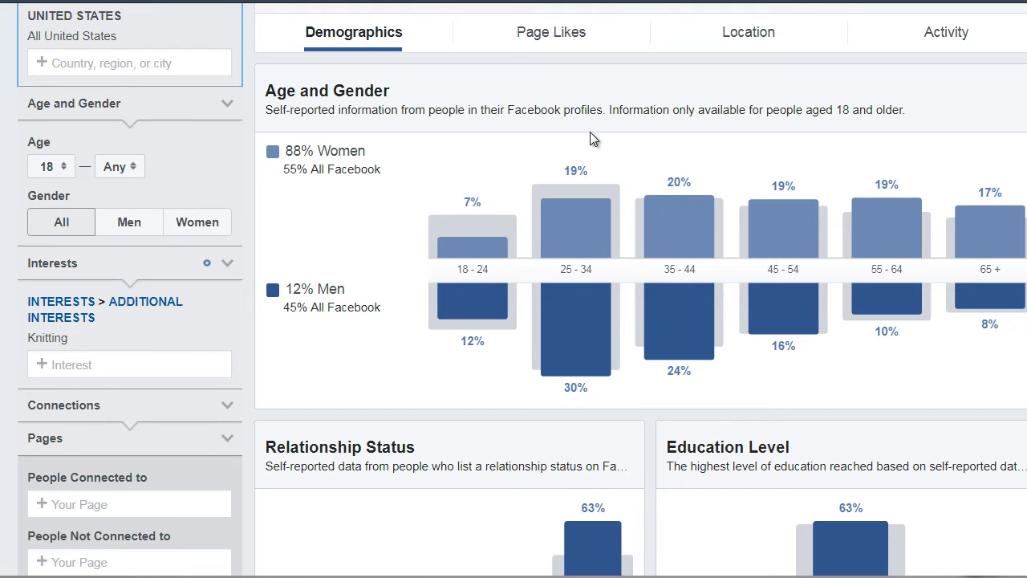
pyautogui.moveTo(606, 232)
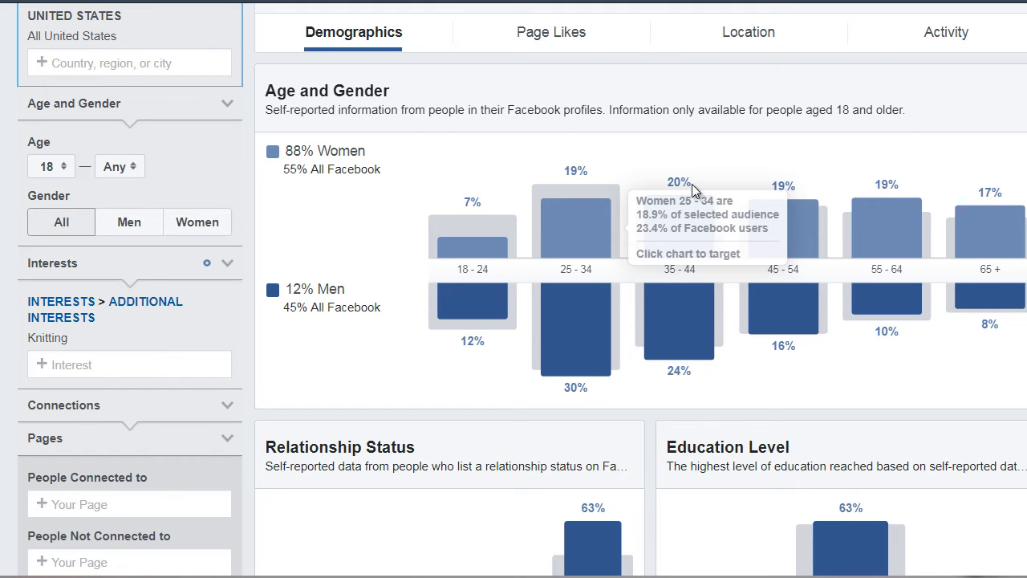
pyautogui.moveTo(896, 239)
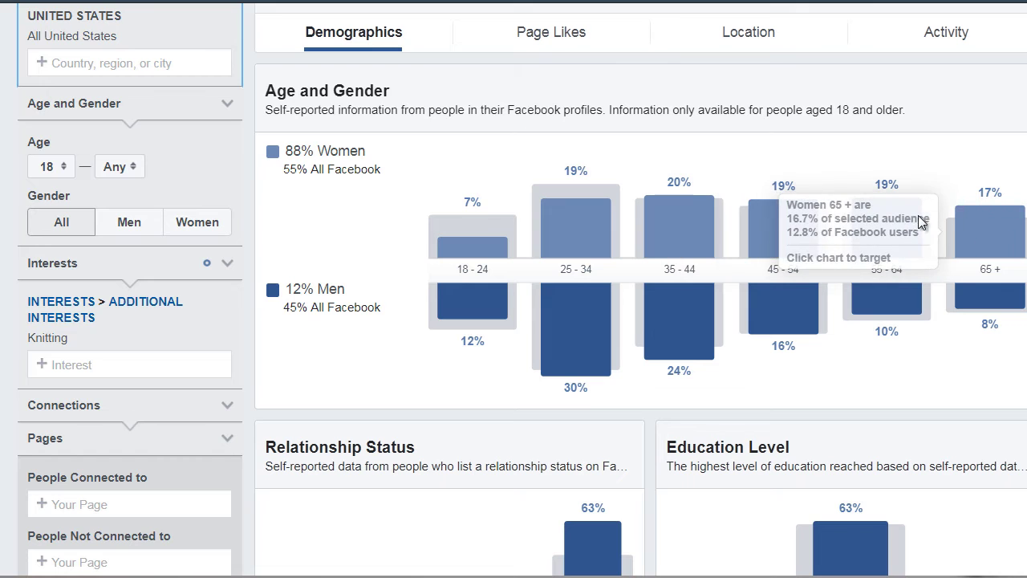
pyautogui.moveTo(612, 202)
pyautogui.moveTo(667, 256)
pyautogui.moveTo(484, 231)
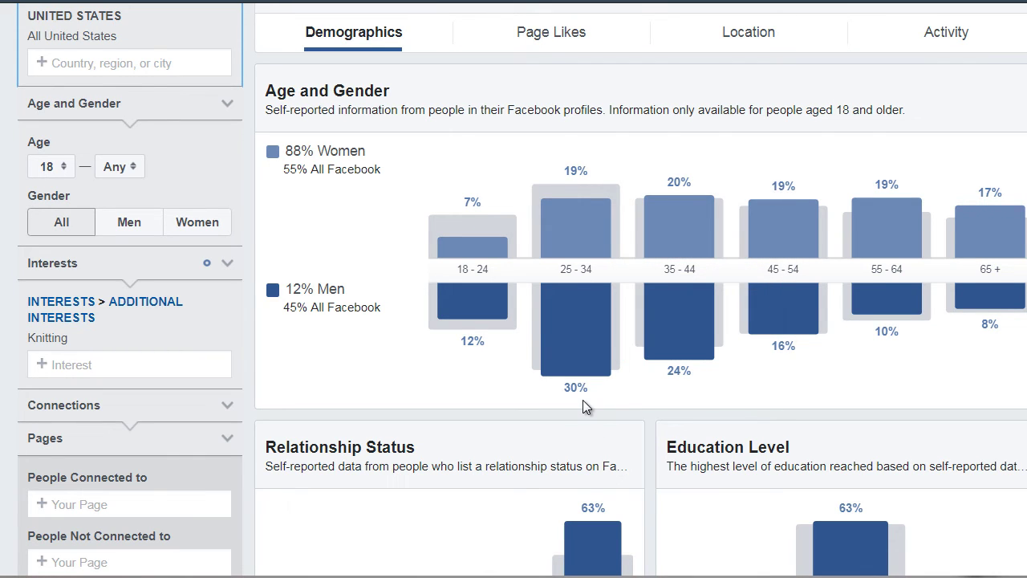
pyautogui.moveTo(576, 317)
pyautogui.scroll(-3, 283, 202)
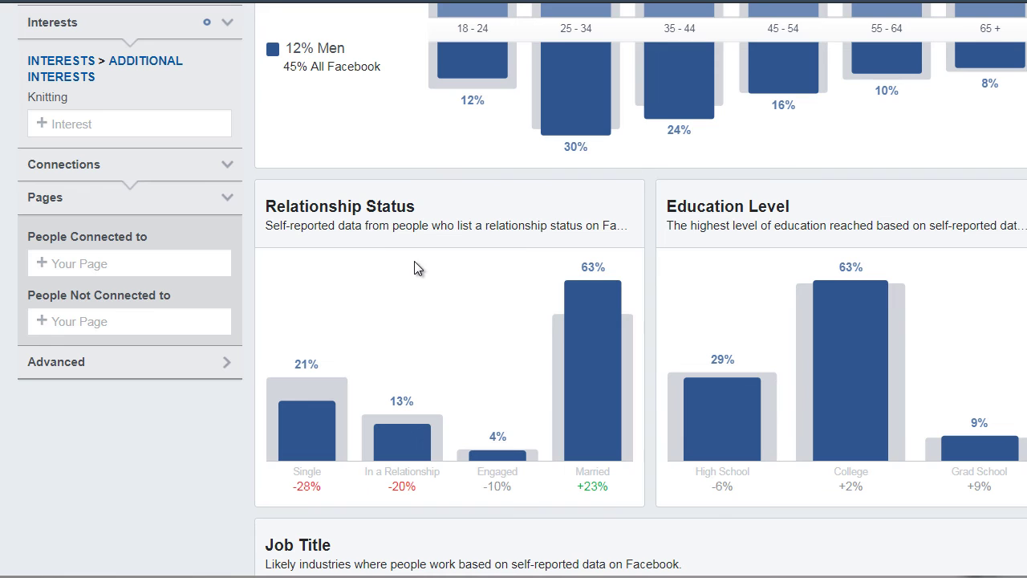
pyautogui.scroll(-1, 455, 275)
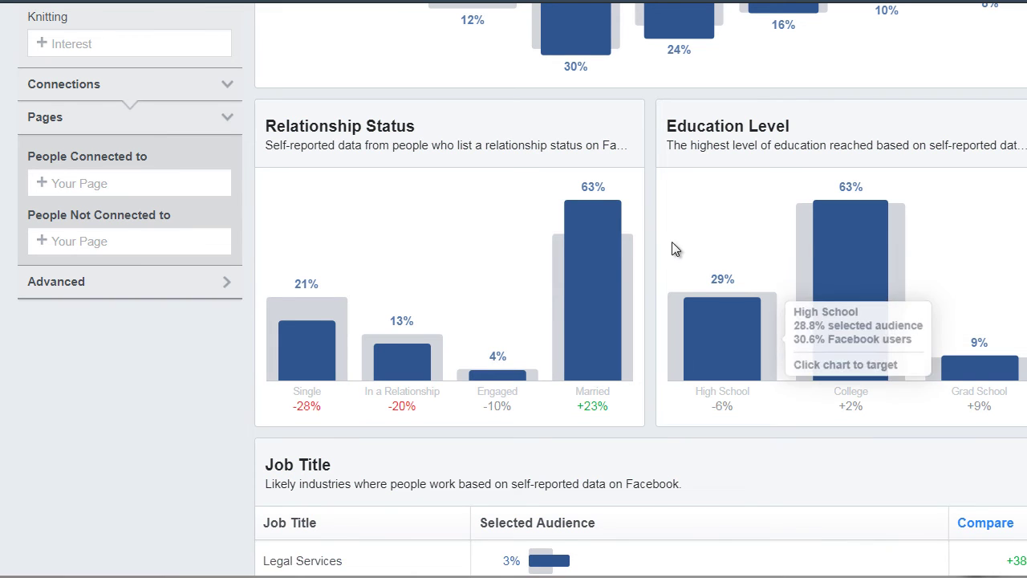
pyautogui.scroll(-2, 667, 253)
pyautogui.scroll(-1, 667, 254)
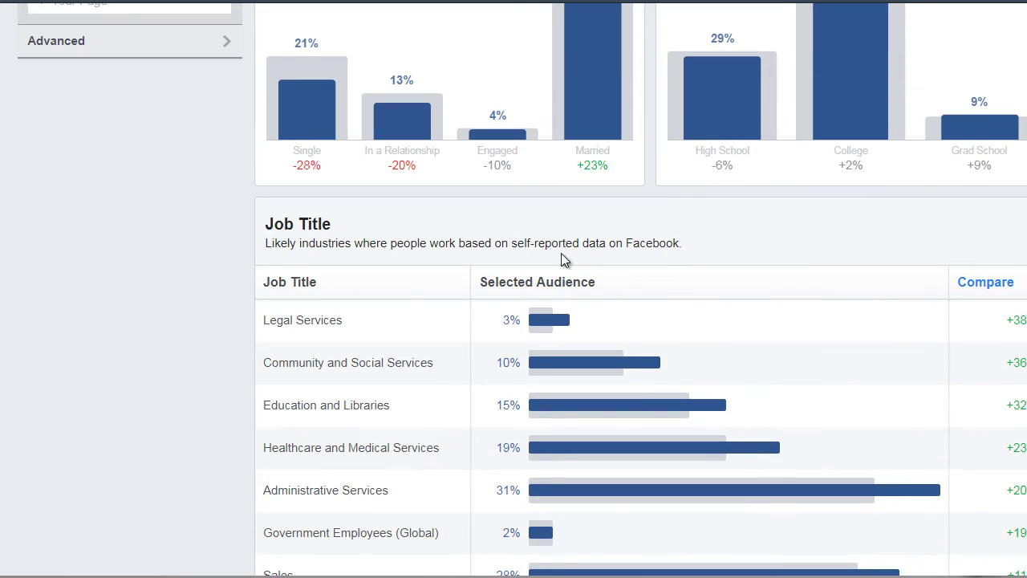
pyautogui.scroll(-2, 562, 252)
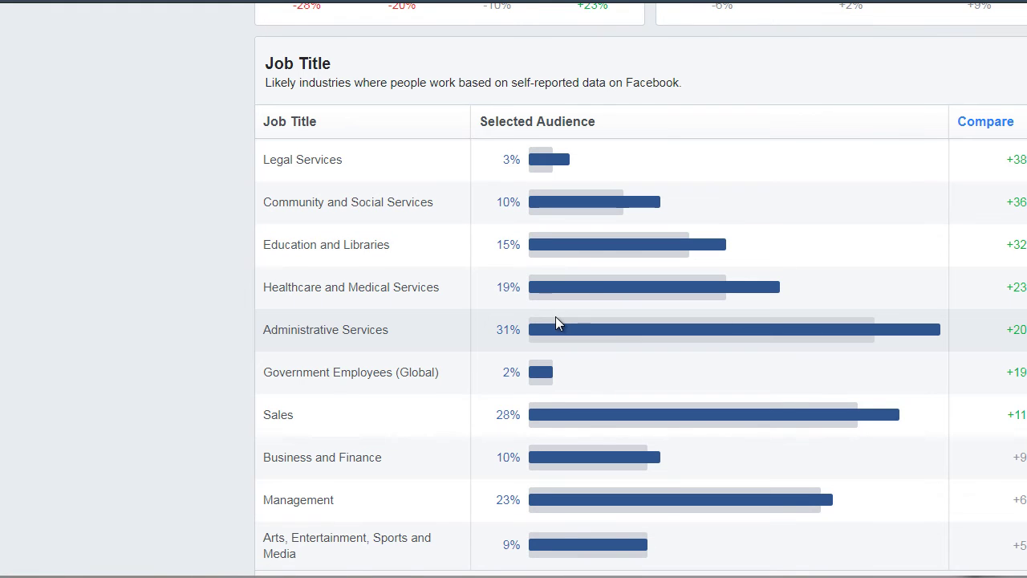
pyautogui.scroll(-1, 557, 321)
pyautogui.moveTo(557, 284)
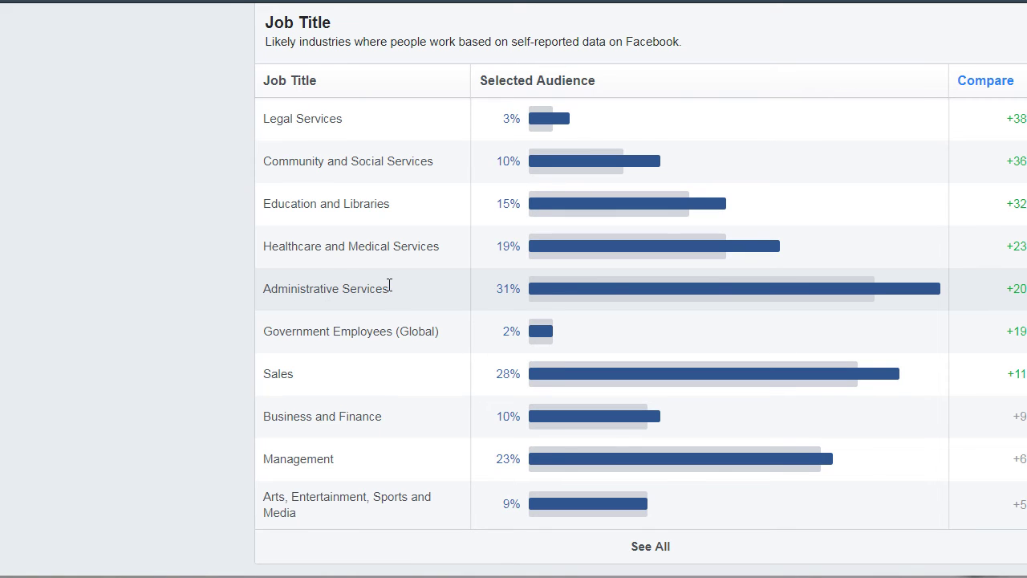
pyautogui.moveTo(542, 381)
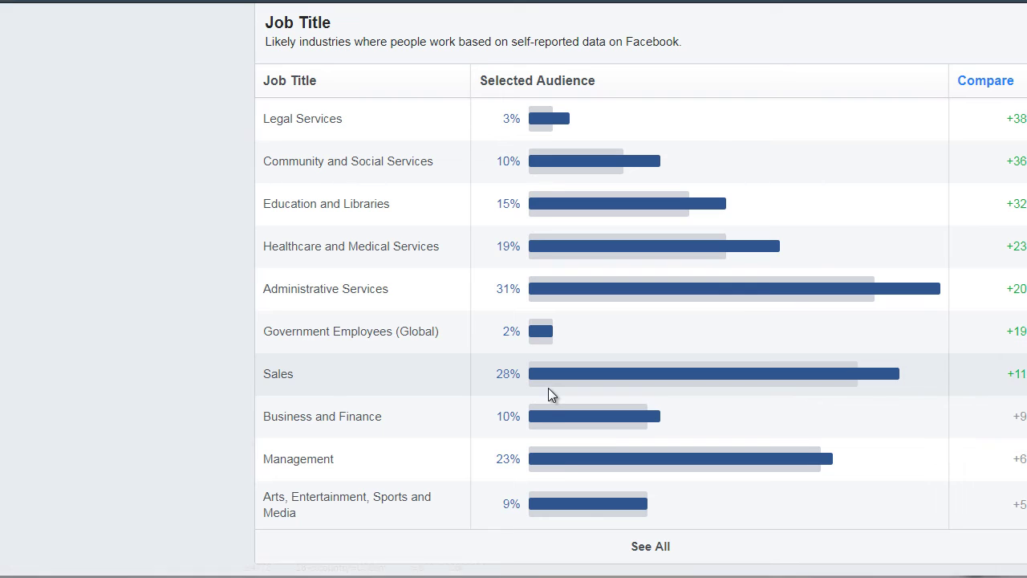
pyautogui.moveTo(561, 462)
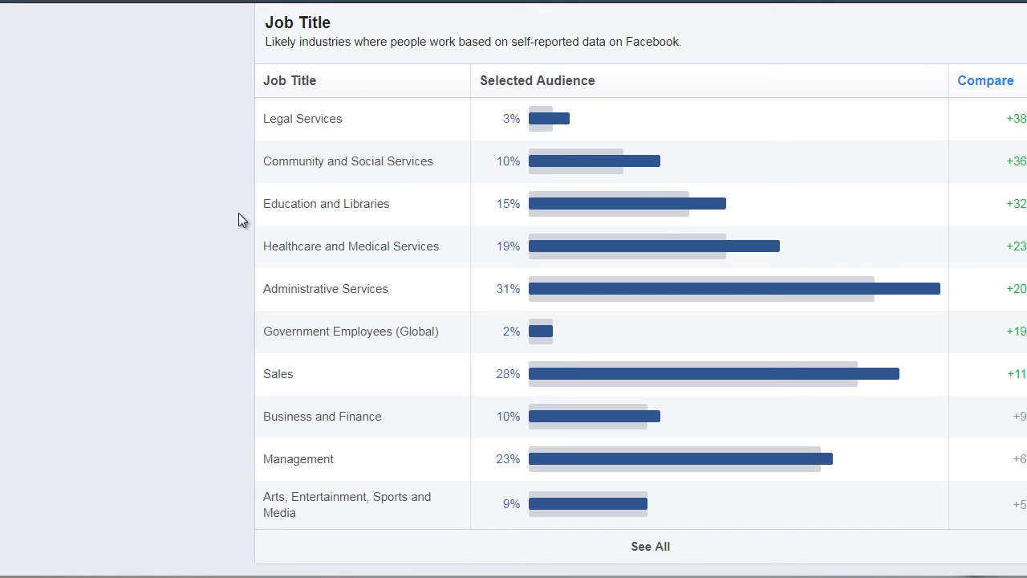
pyautogui.scroll(10, 237, 212)
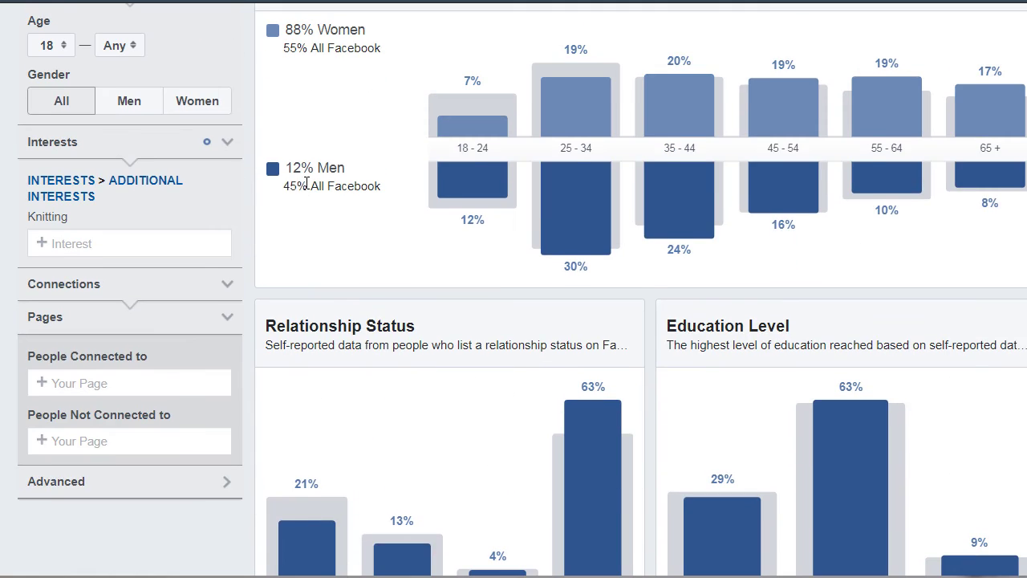
pyautogui.scroll(2, 433, 175)
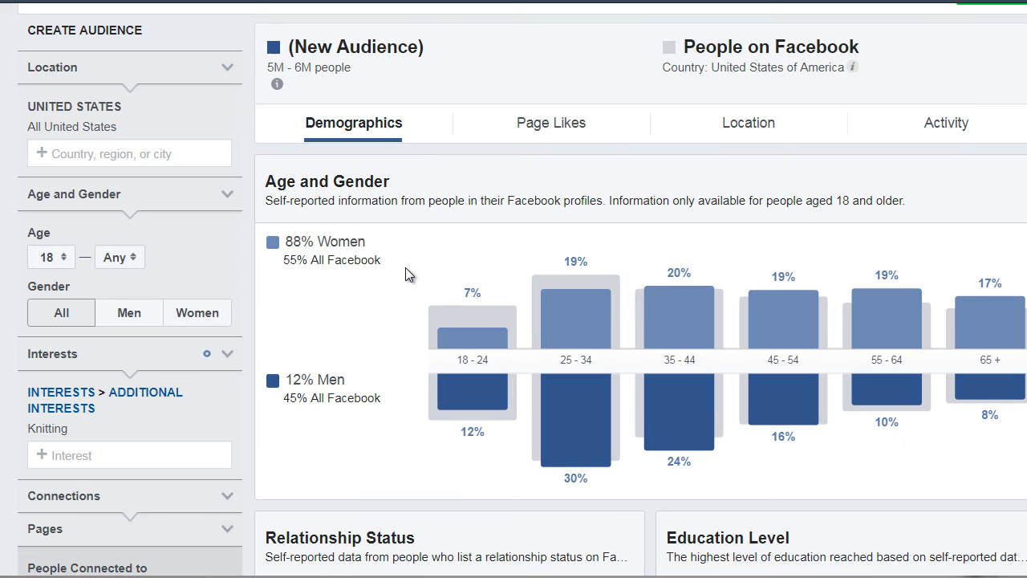
pyautogui.moveTo(594, 300)
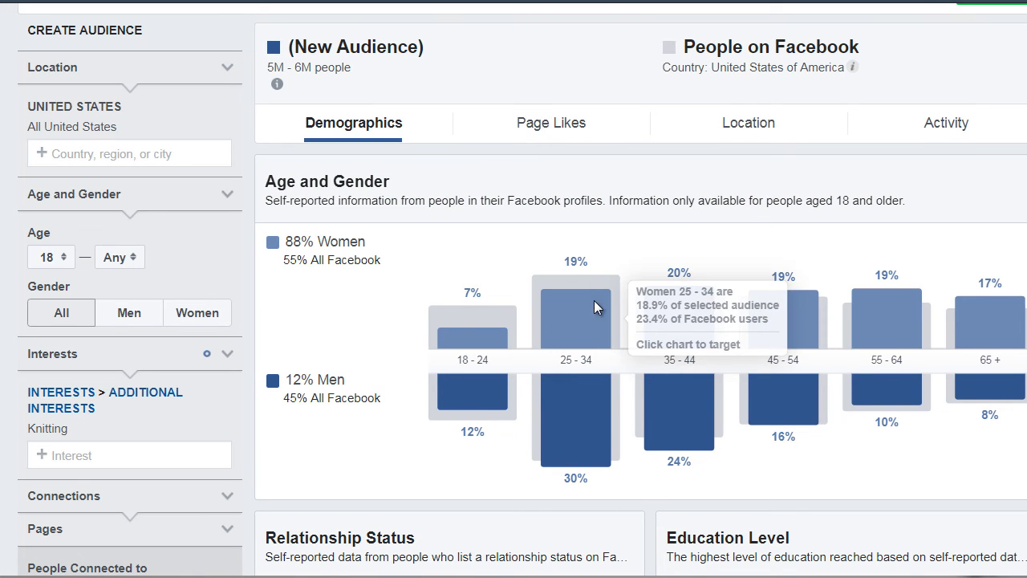
pyautogui.moveTo(666, 285)
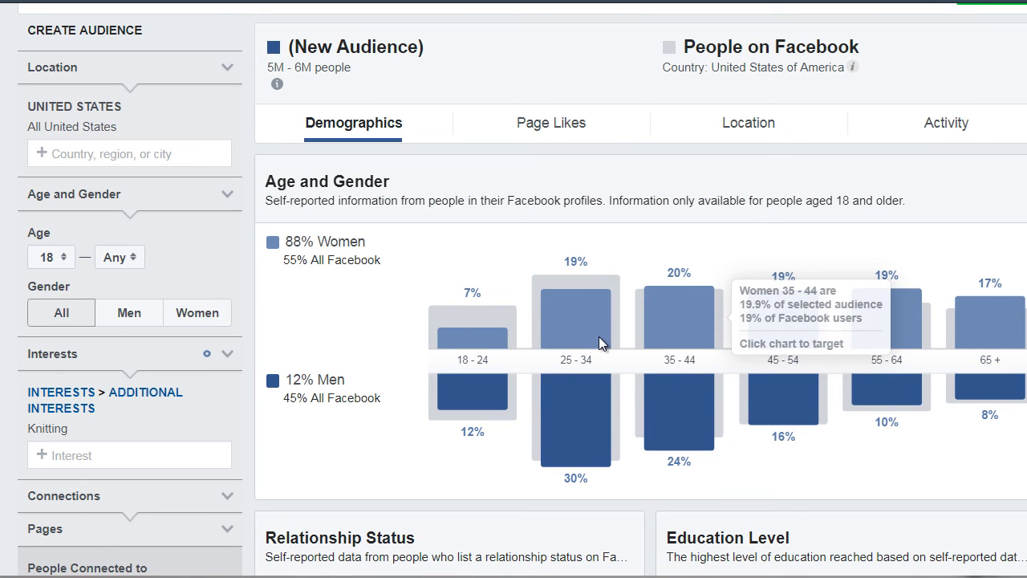
pyautogui.moveTo(461, 314)
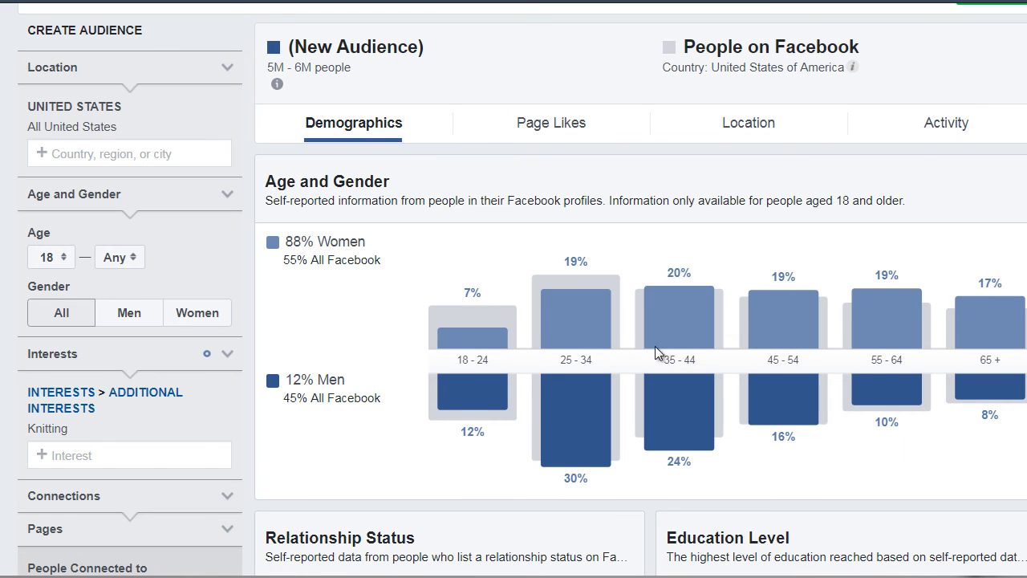
pyautogui.moveTo(680, 338)
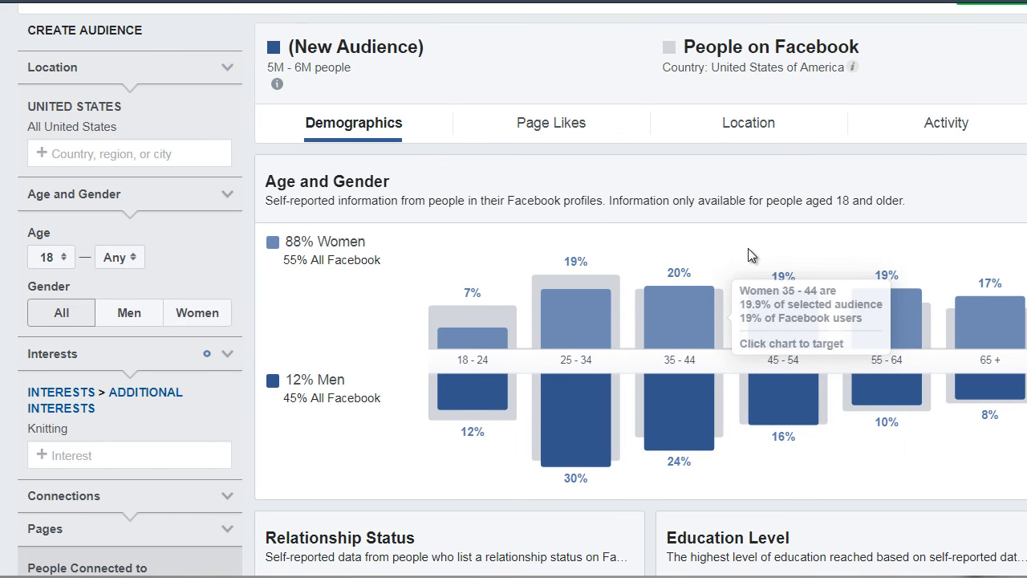
# Set Age to 35–44 and Gender to Women using the Women 35–44 chart bar
pyautogui.click(673, 313)
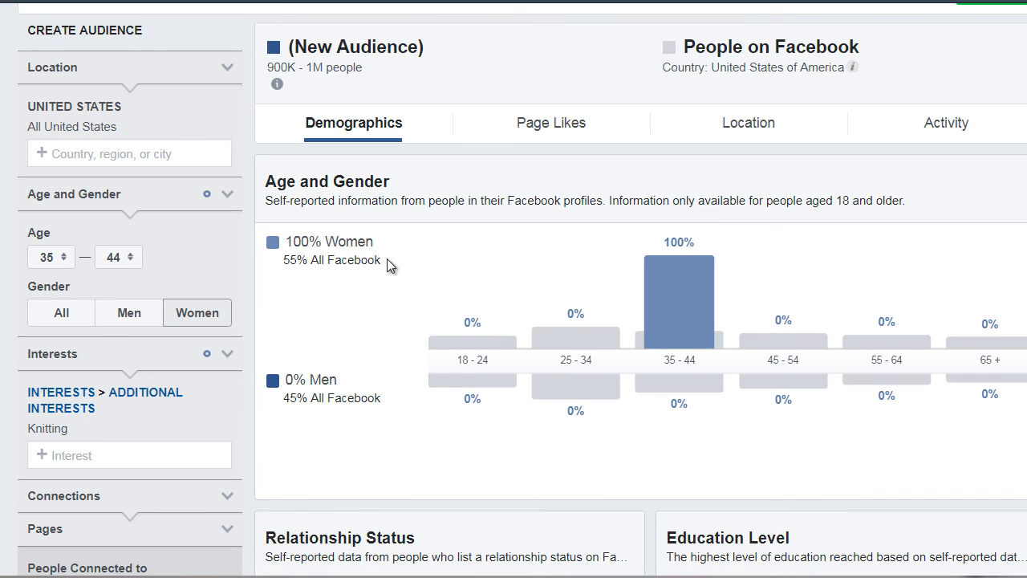
pyautogui.moveTo(694, 272)
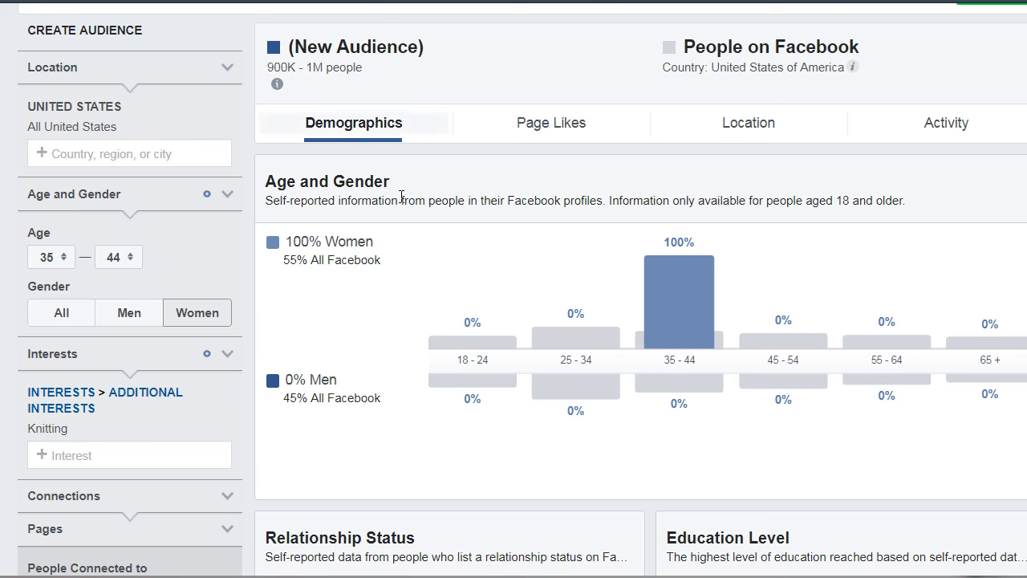
pyautogui.moveTo(657, 303)
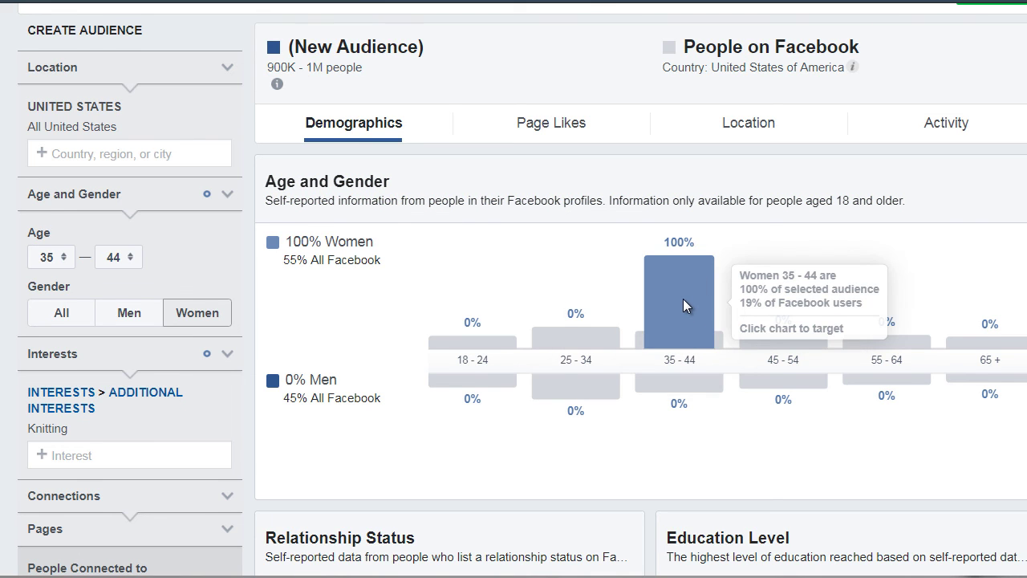
pyautogui.scroll(-4, 682, 298)
pyautogui.scroll(-1, 639, 298)
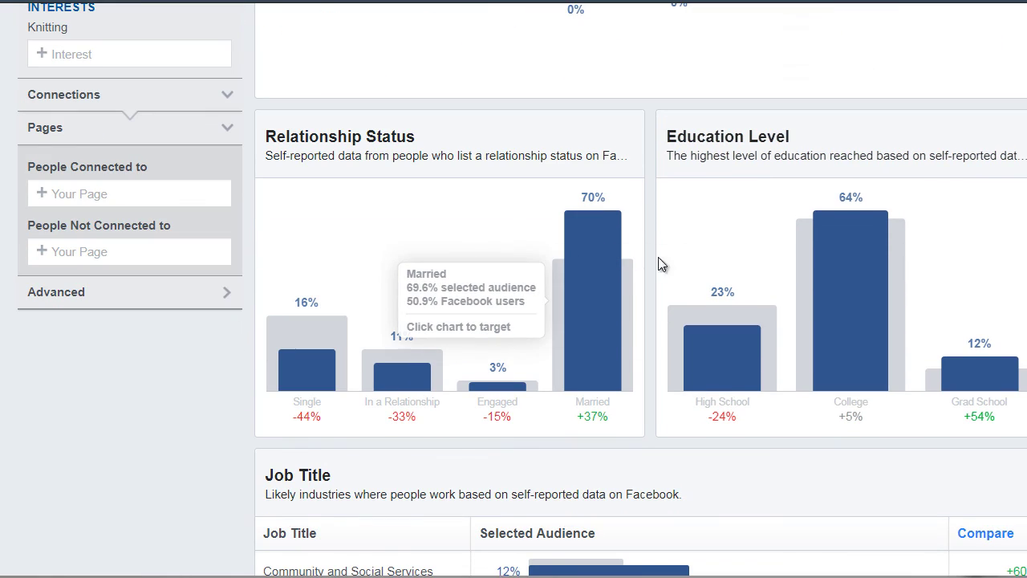
pyautogui.scroll(-2, 822, 282)
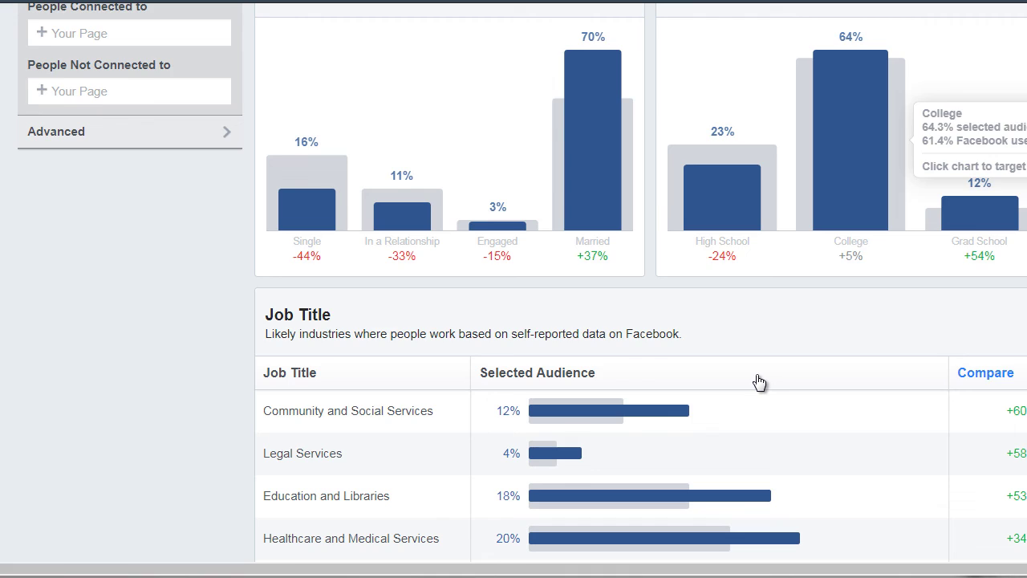
pyautogui.scroll(-4, 756, 373)
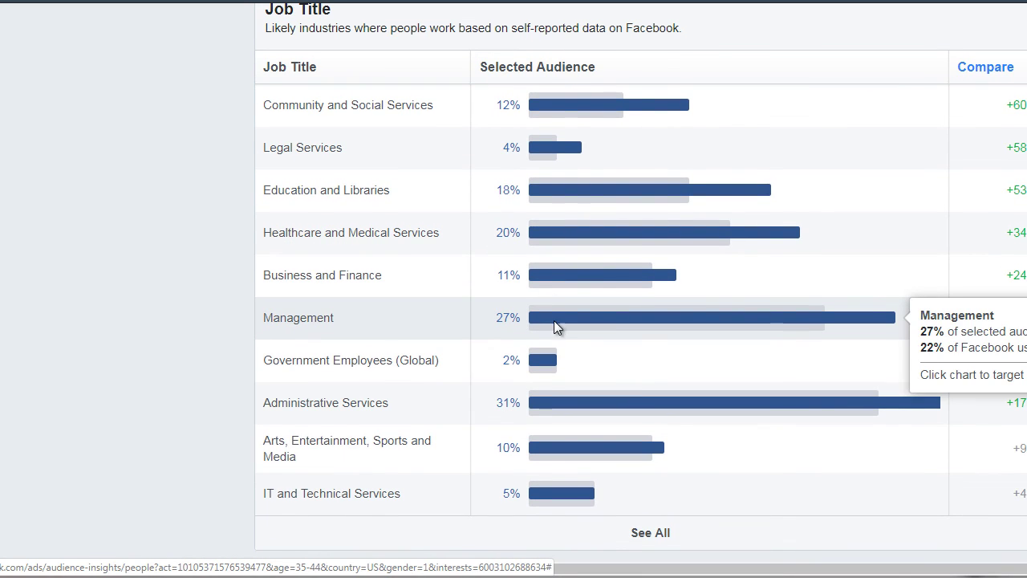
pyautogui.scroll(1, 424, 409)
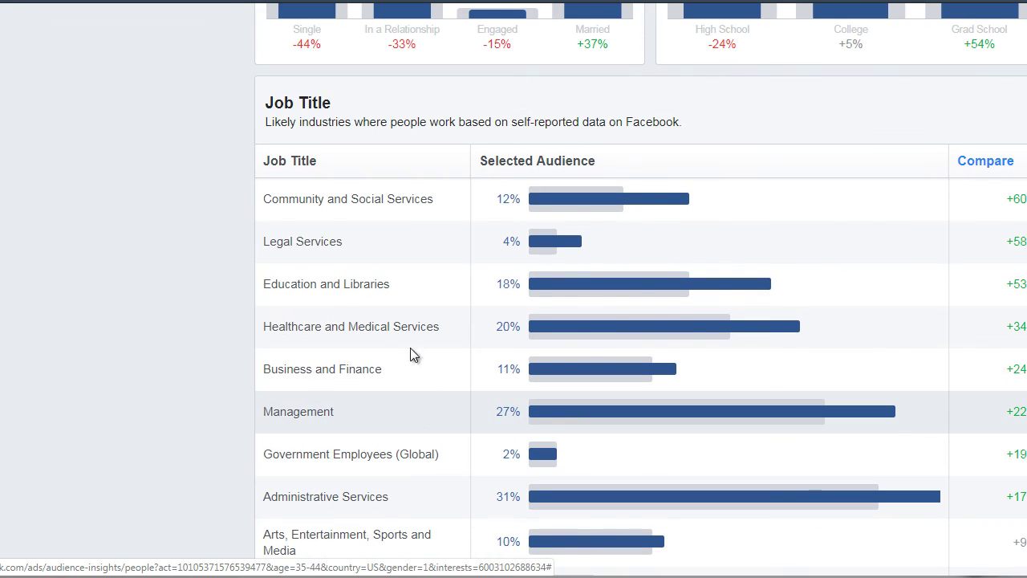
pyautogui.scroll(-1, 402, 370)
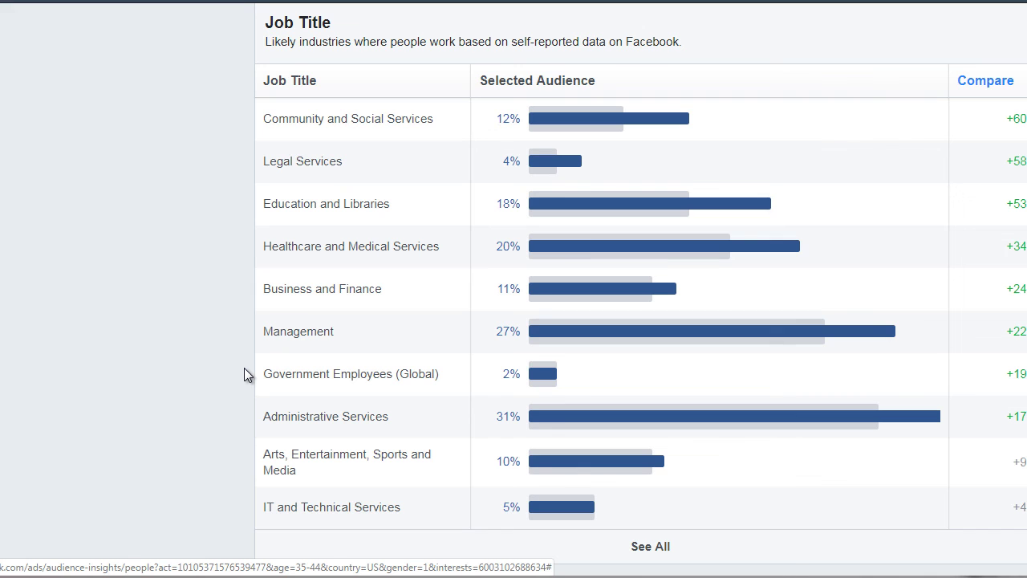
pyautogui.scroll(9, 244, 374)
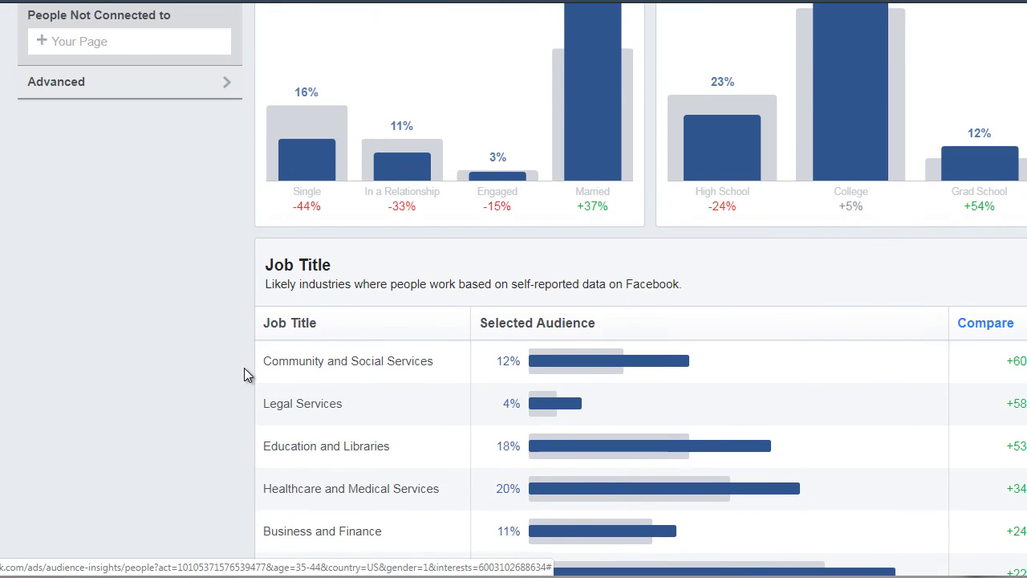
pyautogui.scroll(1, 252, 363)
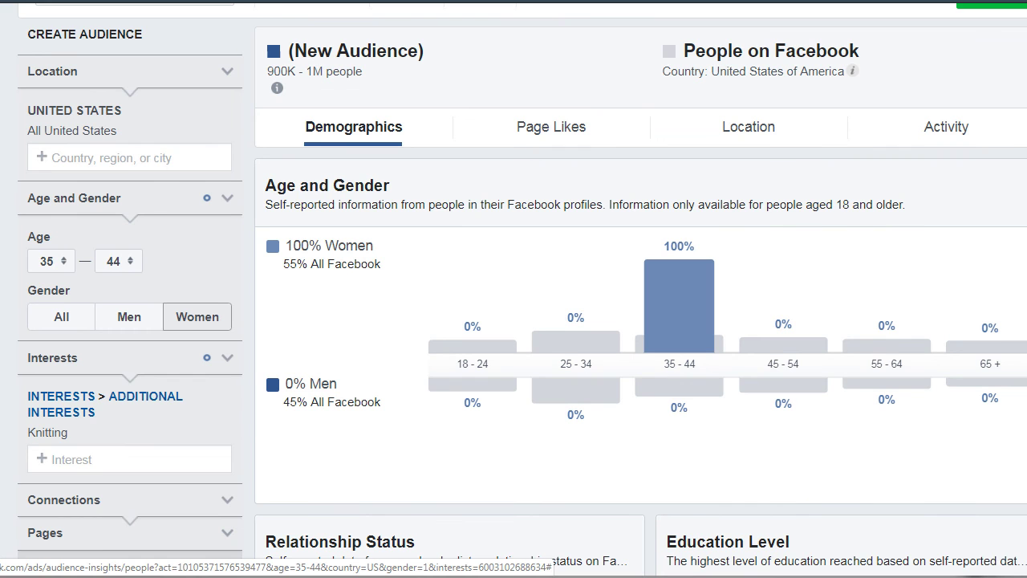